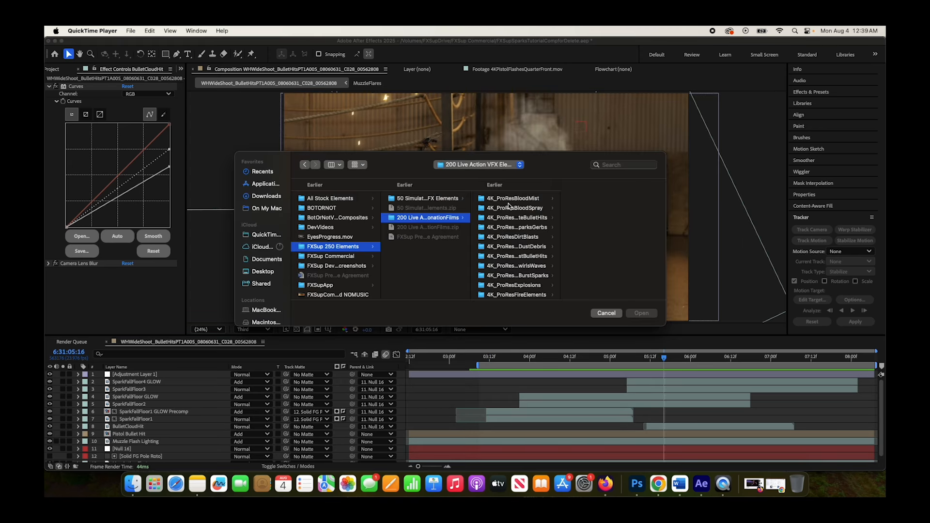
Browse the subfolders of the live action and simulated VFX element collections in the FXSup 250 Elements folder
drag(545, 166, 488, 202)
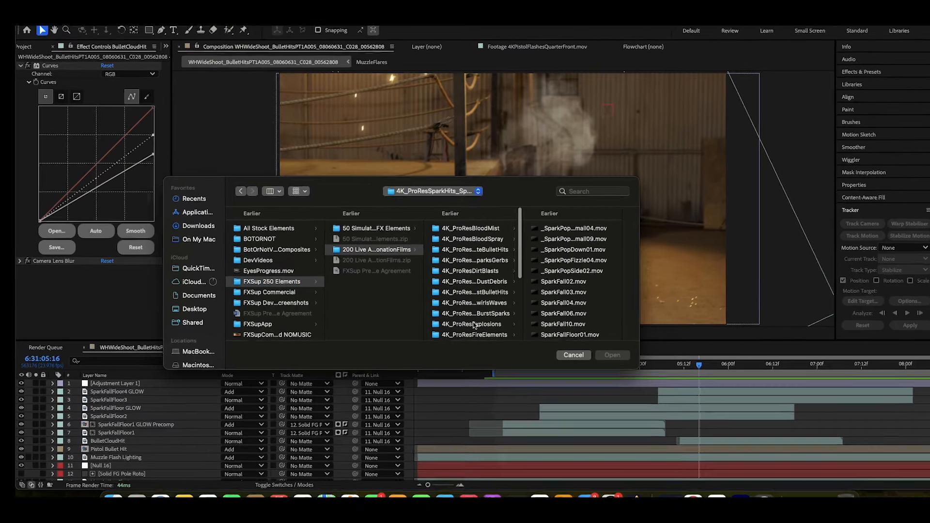
scroll(459, 322, down, 5)
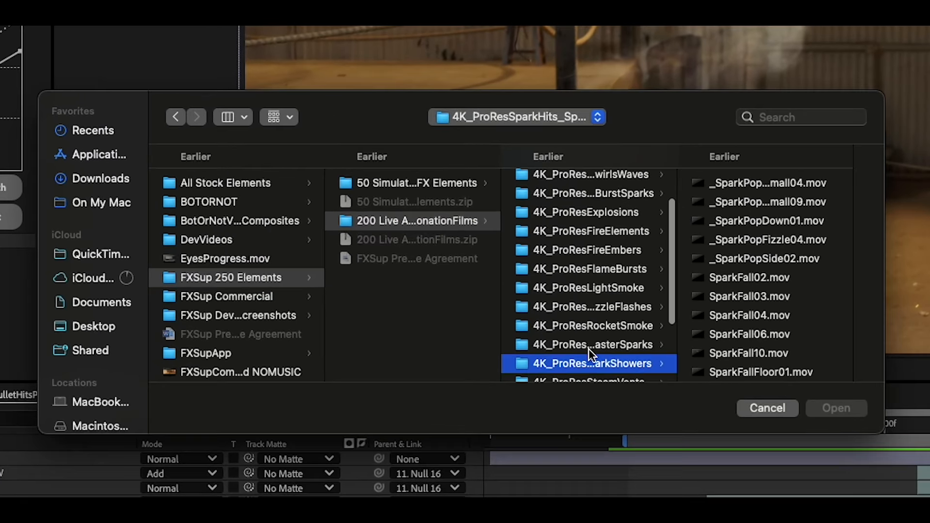
click(595, 235)
scroll(601, 239, up, 1)
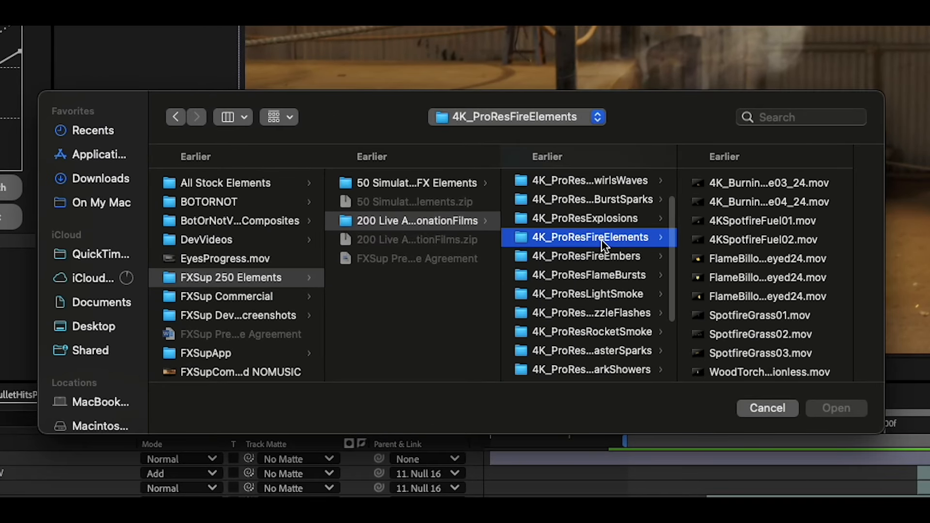
click(601, 258)
scroll(610, 291, down, 2)
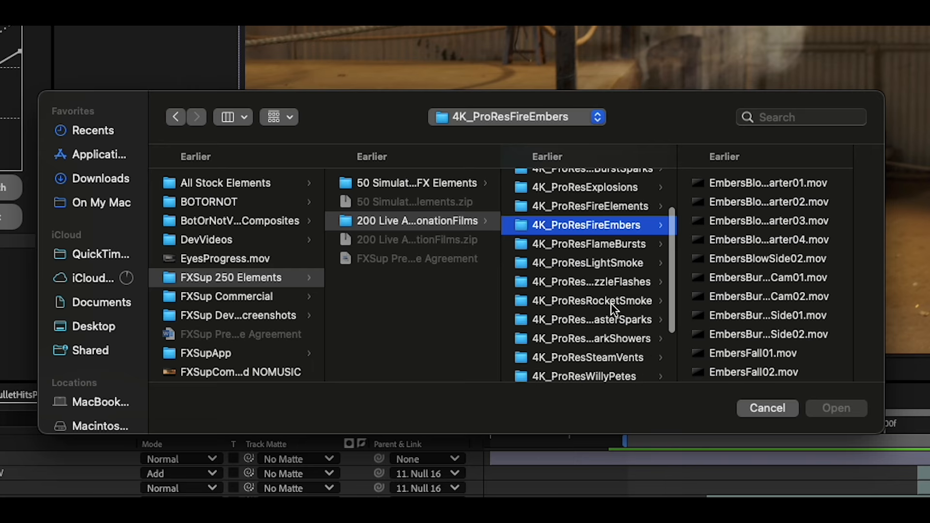
click(609, 302)
click(426, 186)
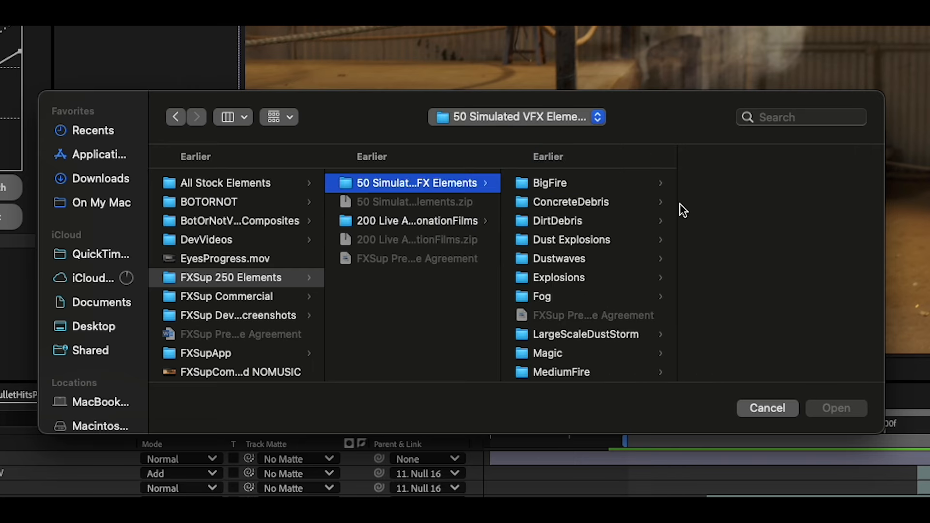
click(564, 223)
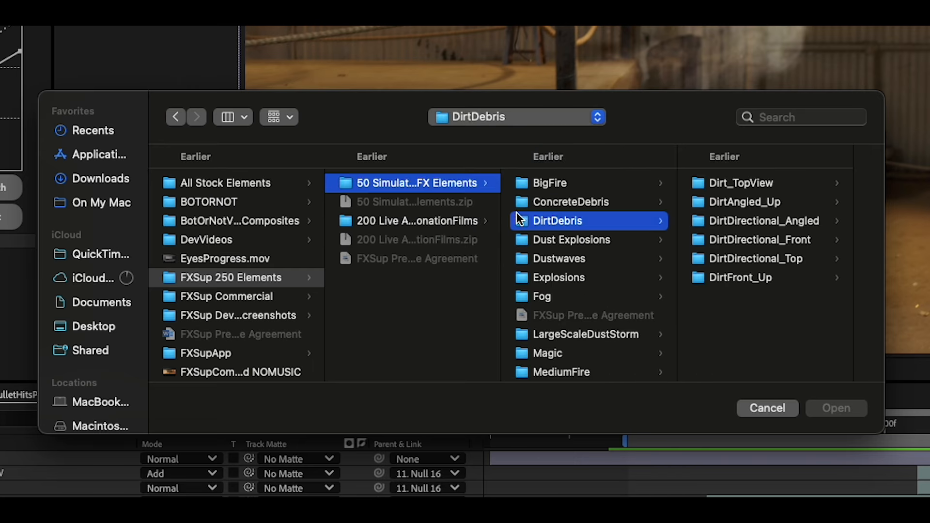
key(Left)
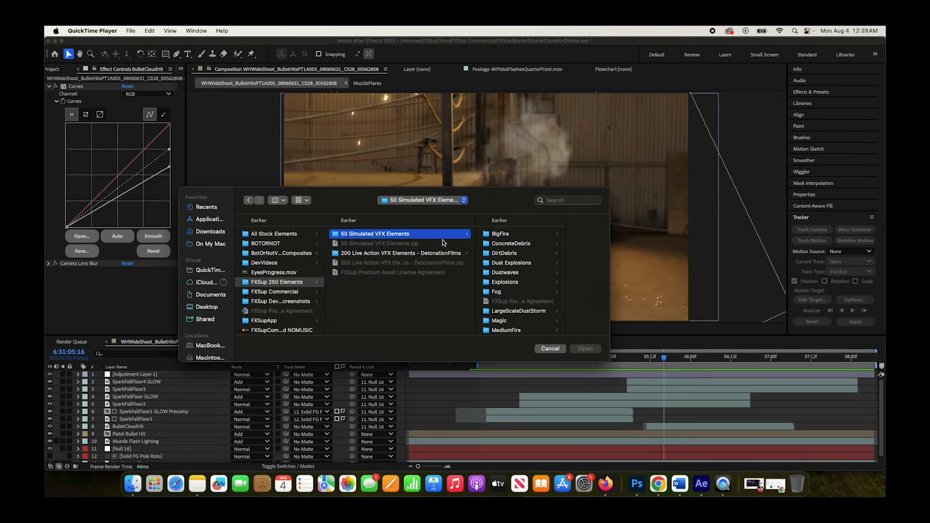
key(Left)
click(246, 151)
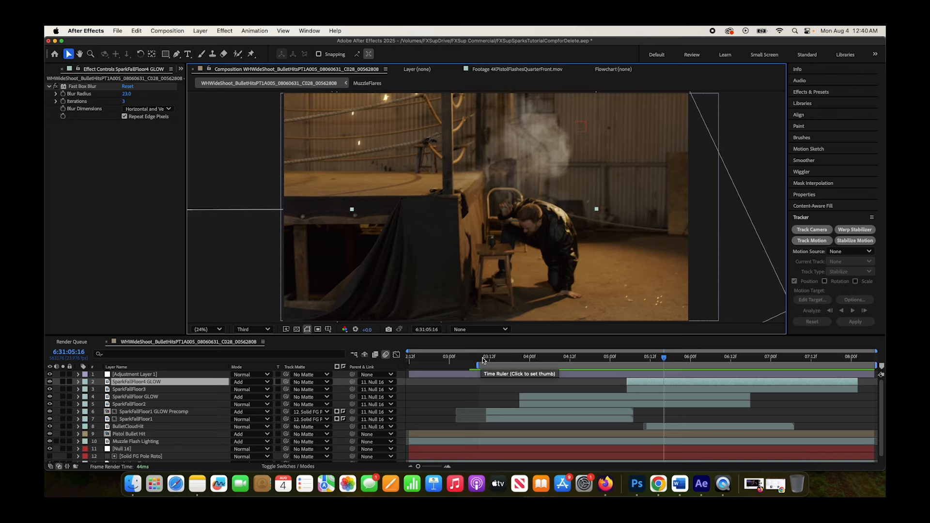
Delete all SparkFallFloor layers, their glow layers and BulletCloudHit from the composition, and play back the cleaned shot
click(567, 357)
drag(567, 359, 640, 367)
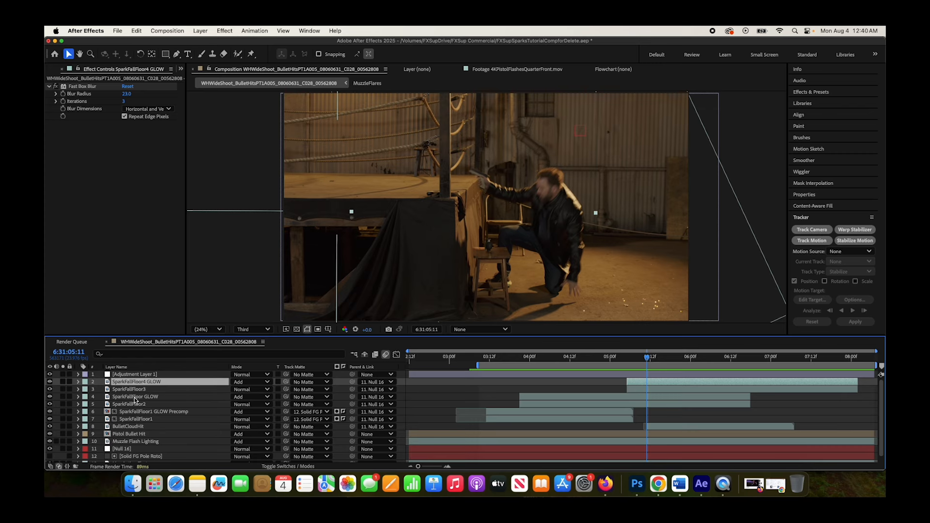
shift+click(127, 427)
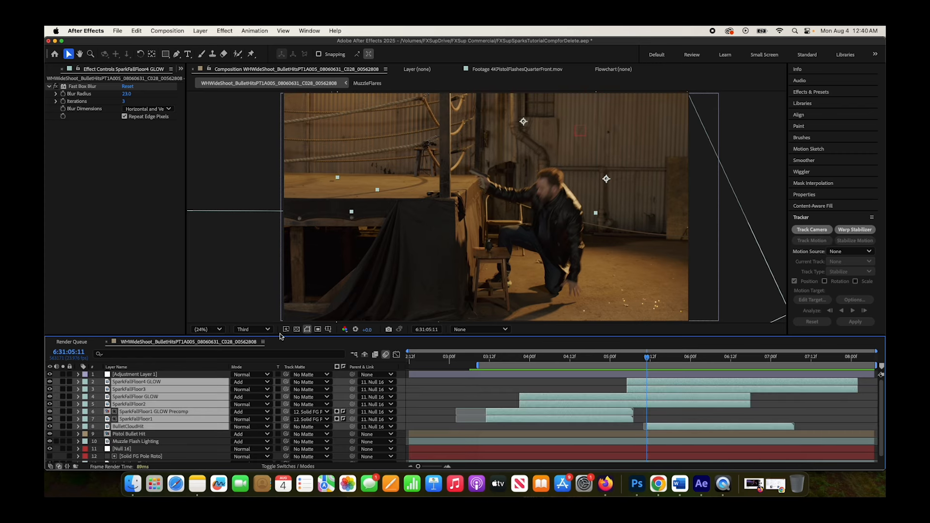
key(Delete)
key(space)
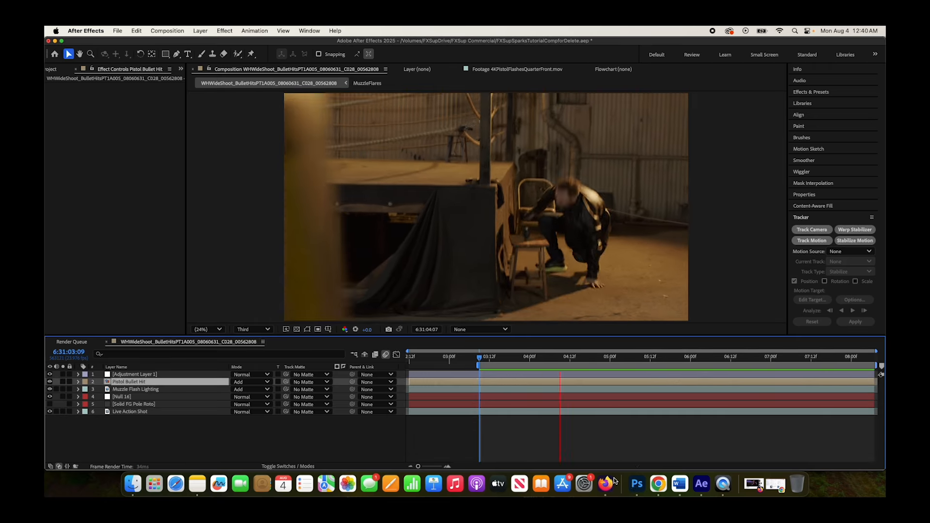
key(space)
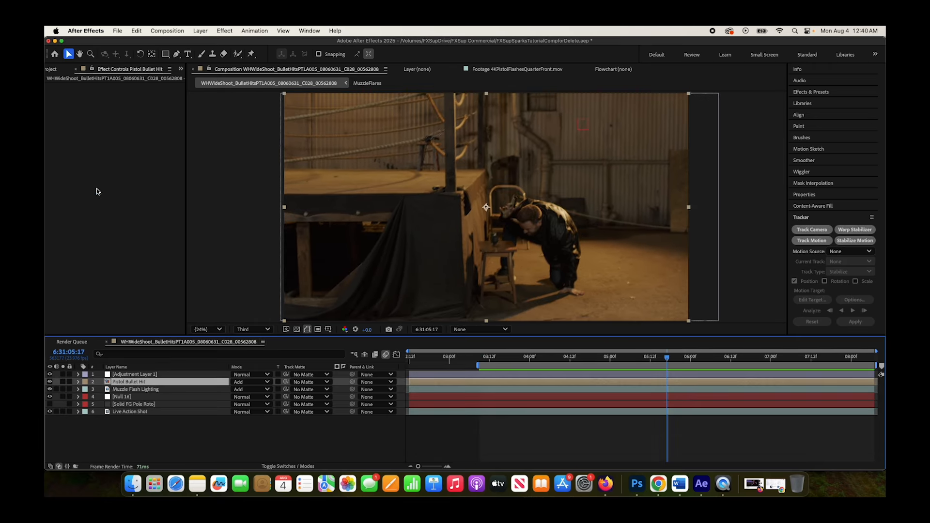
Preview the BulletStrikeGround005.mov stock footage and add it to the composition directly above the Pistol Bullet Hit layer
click(58, 70)
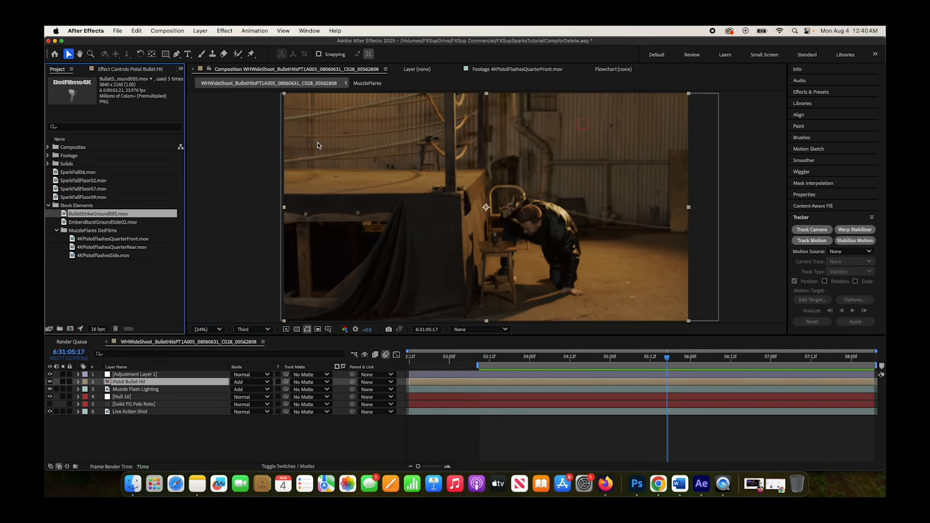
double_click(84, 215)
click(205, 310)
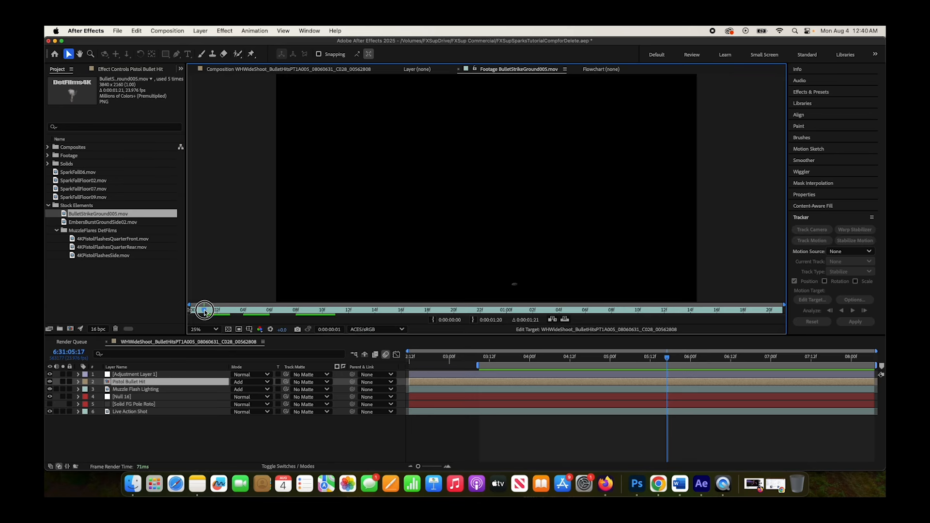
key(space)
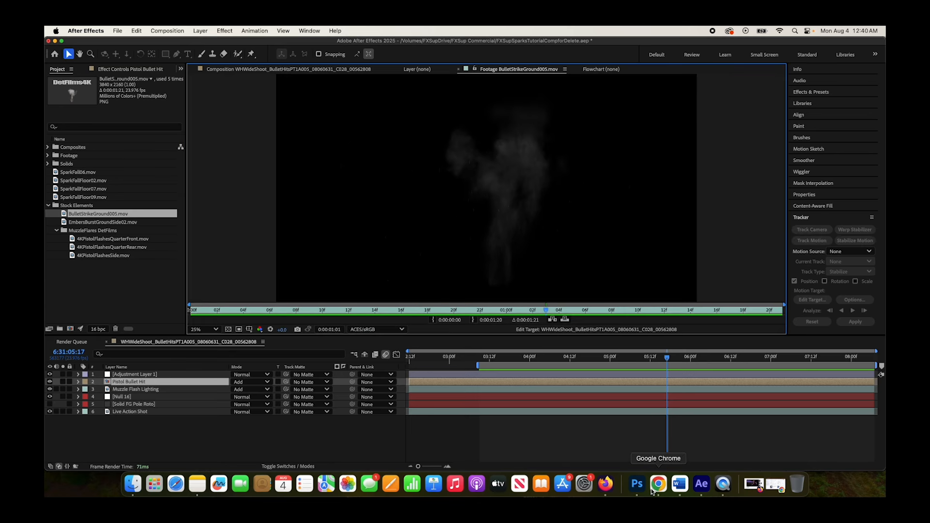
drag(92, 215, 137, 382)
Go to 6:31:05:10 and shift the BulletStrikeGround005.mov layer earlier so its burst plays at that time
click(489, 359)
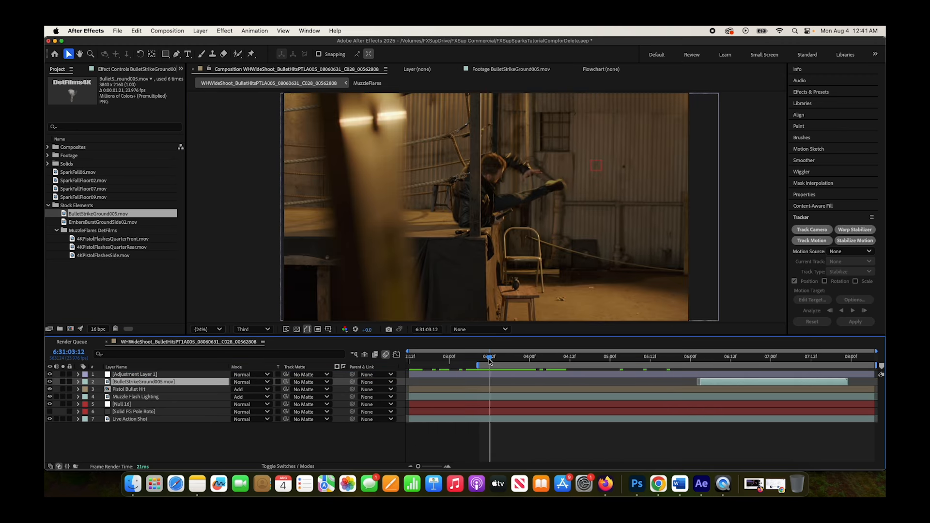
drag(480, 360, 644, 368)
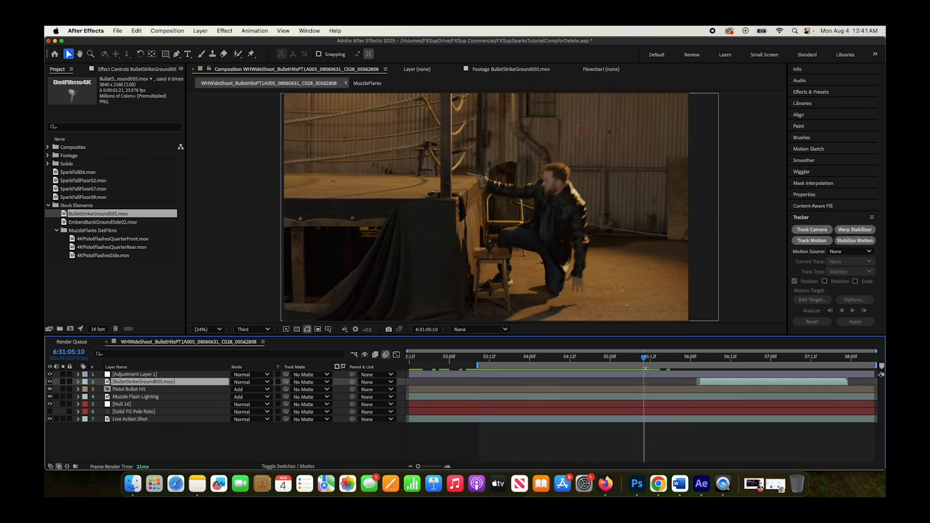
drag(706, 380, 642, 384)
Rotate the bullet strike element sideways and move its burst onto the edge of the ring platform beside the pole
drag(546, 289, 441, 213)
click(140, 53)
key(v)
drag(455, 174, 528, 182)
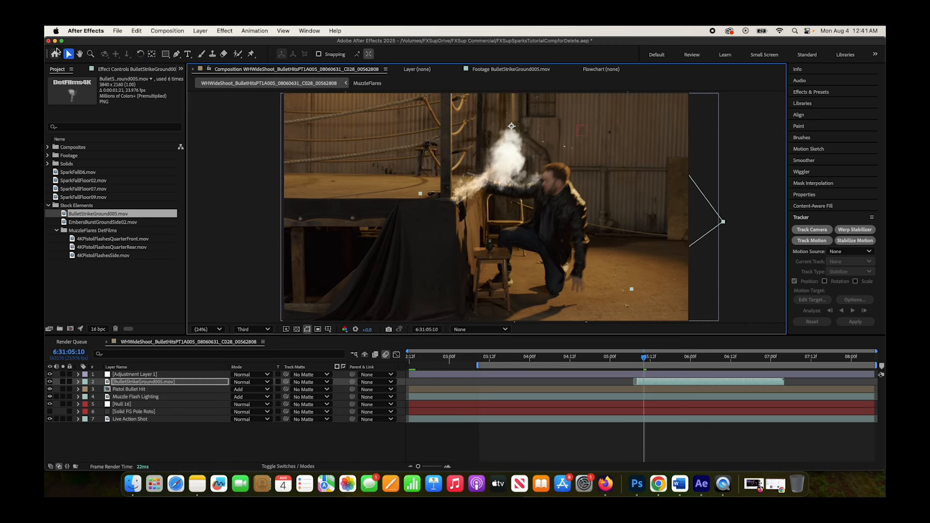
Fine-tune the bullet strike's rotation and position at the ring platform's corner and play back the hit to check it
click(141, 53)
drag(509, 221, 499, 238)
click(68, 54)
mouse_move(469, 187)
mouse_down()
mouse_move(464, 197)
mouse_move(513, 190)
mouse_move(467, 194)
mouse_up()
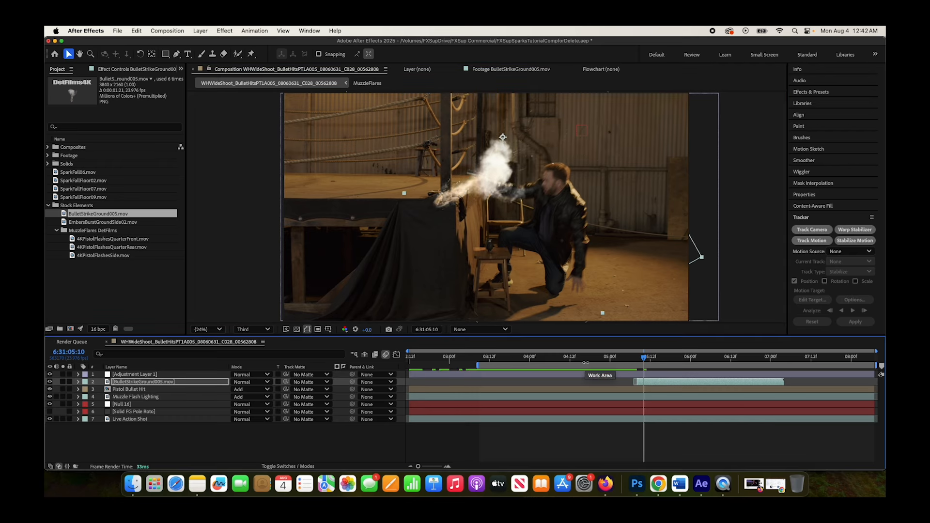
click(554, 358)
key(space)
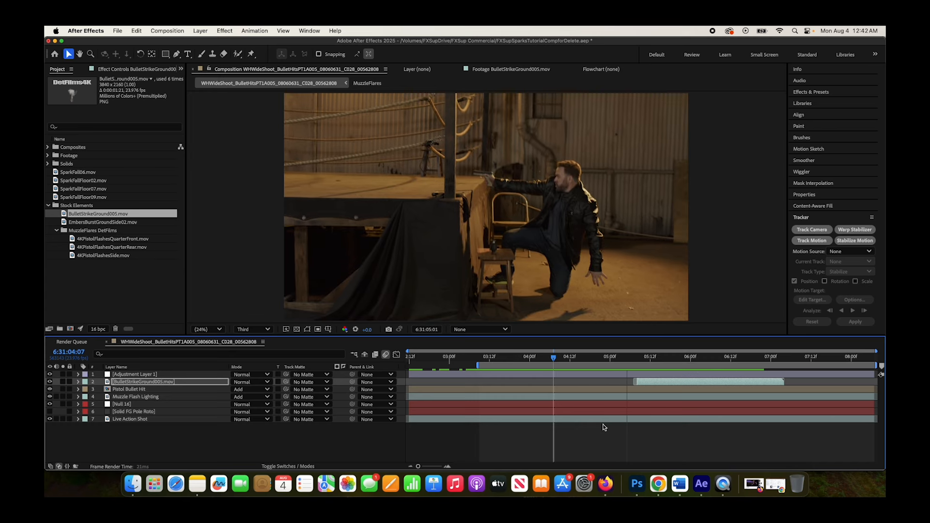
key(space)
drag(619, 358, 639, 361)
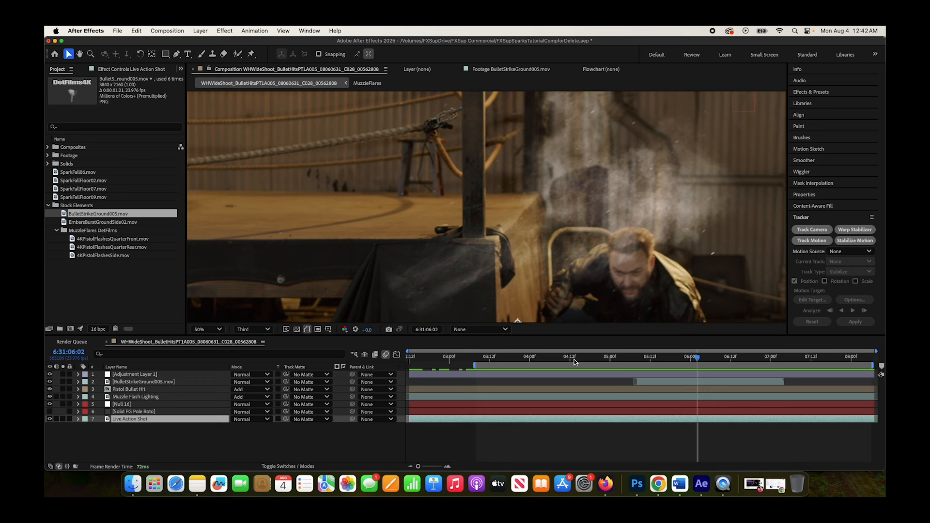
Start a motion track on the Live Action Shot layer at 6:31:06:02, placing Track Point 1 on the platform edge just beside the pole
key(comma)
key(period)
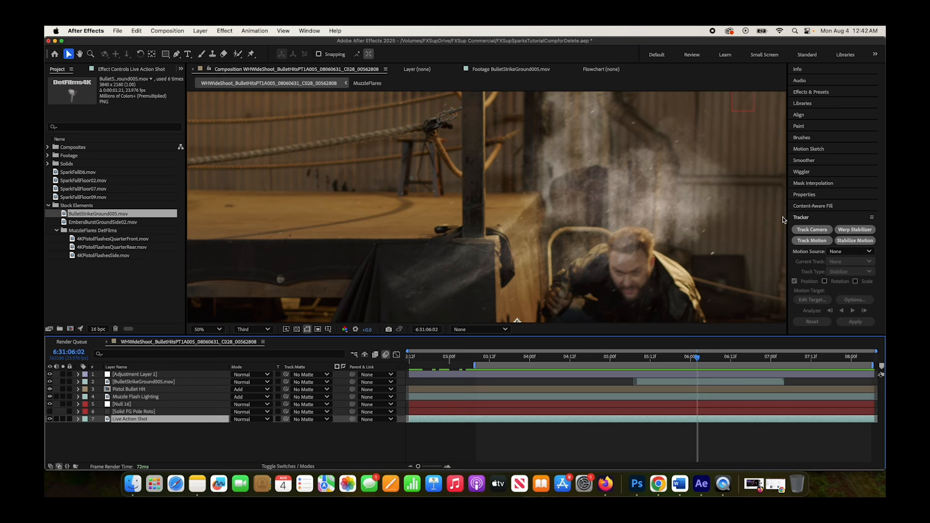
drag(787, 216, 744, 215)
click(761, 242)
drag(452, 200, 349, 125)
key(comma)
key(period)
drag(480, 196, 504, 180)
drag(584, 105, 532, 152)
drag(499, 191, 490, 187)
drag(522, 149, 493, 186)
click(497, 179)
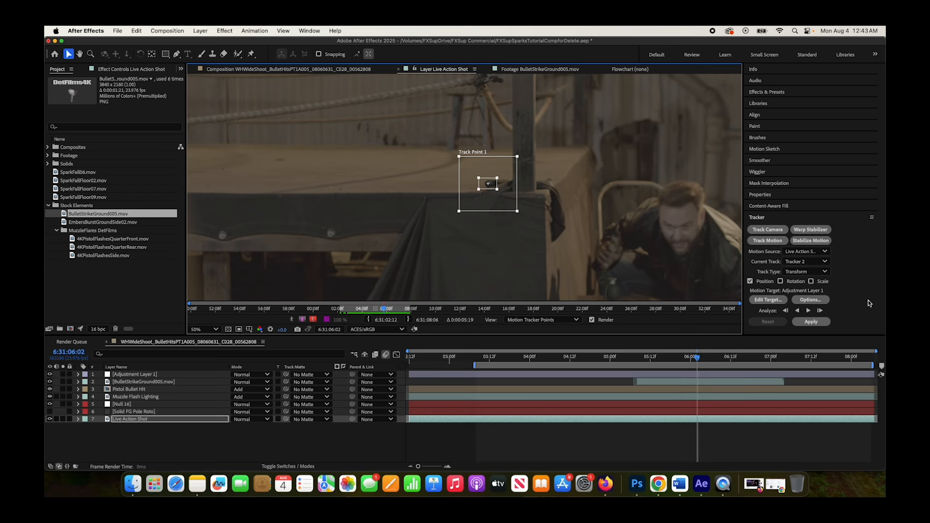
Analyze the track point forward, then backward from about 6:31:06:04, and scrub through the tracked motion to check it
click(808, 311)
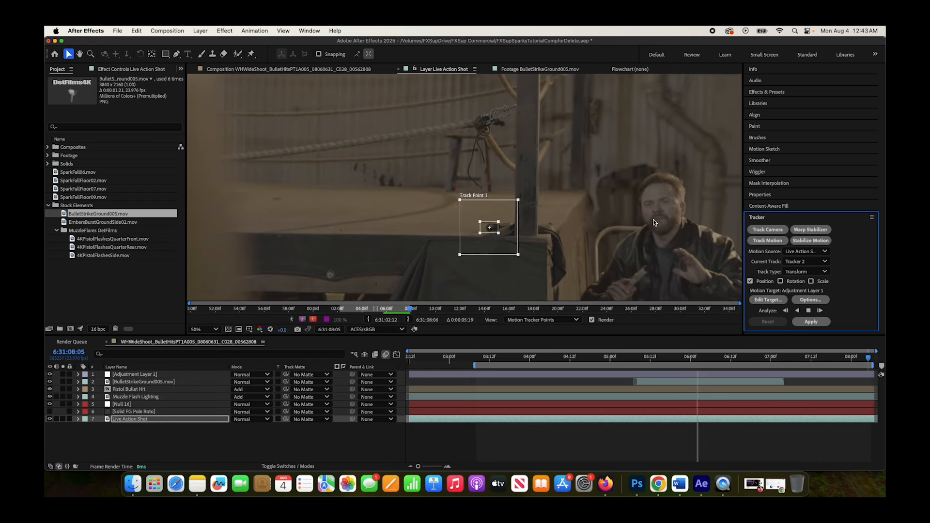
drag(811, 363, 704, 369)
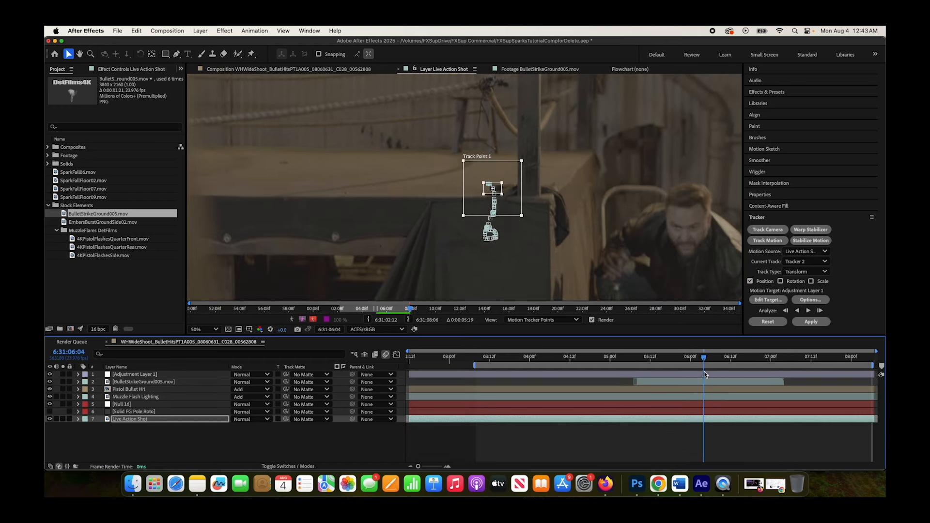
click(798, 310)
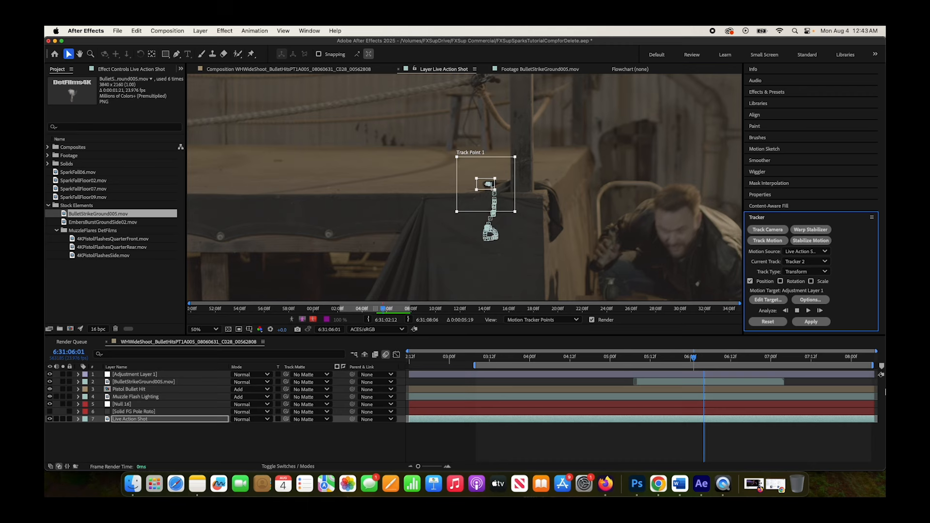
drag(497, 357, 599, 348)
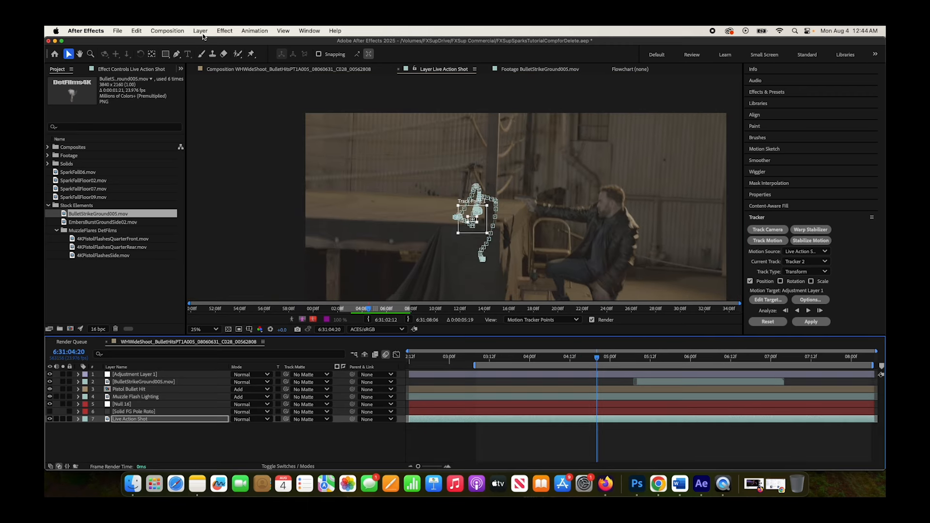
Delete the Null 16 layer and add a new null object to the composition
click(124, 405)
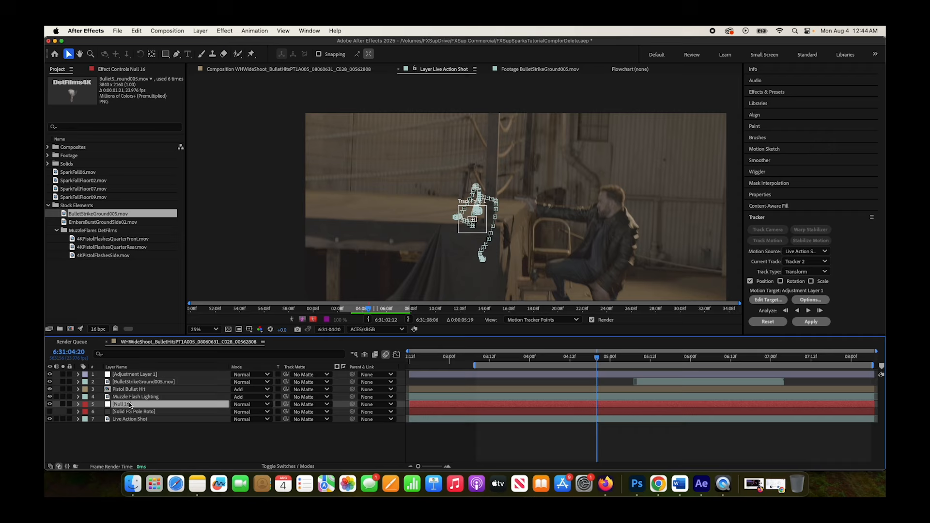
key(Delete)
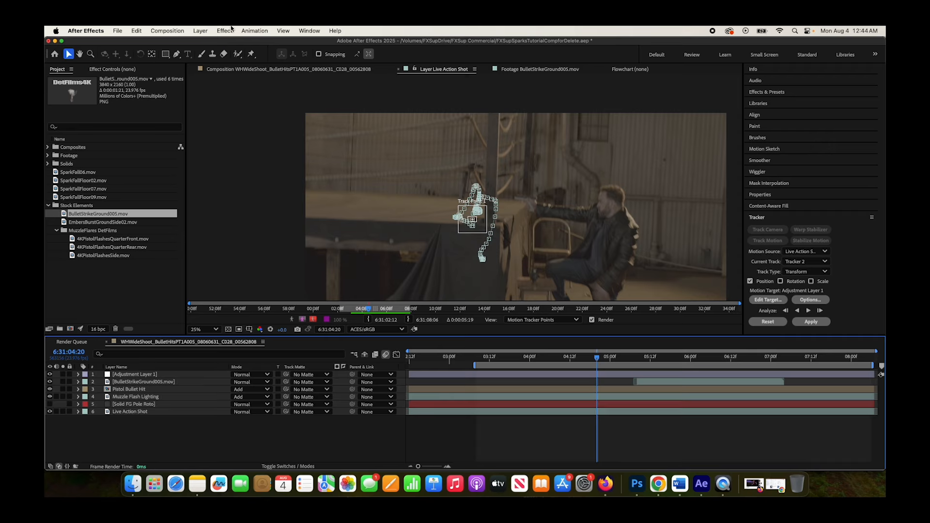
click(202, 30)
mouse_move(201, 44)
click(311, 83)
Rename the new null layer as "Bullet Hit Track"
right_click(128, 376)
click(149, 443)
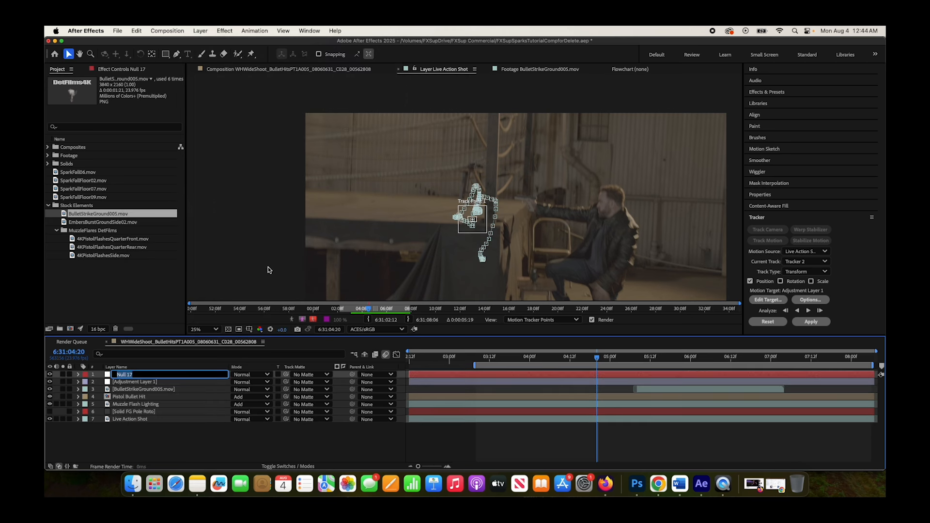
text(Bullet Hit Track)
key(Return)
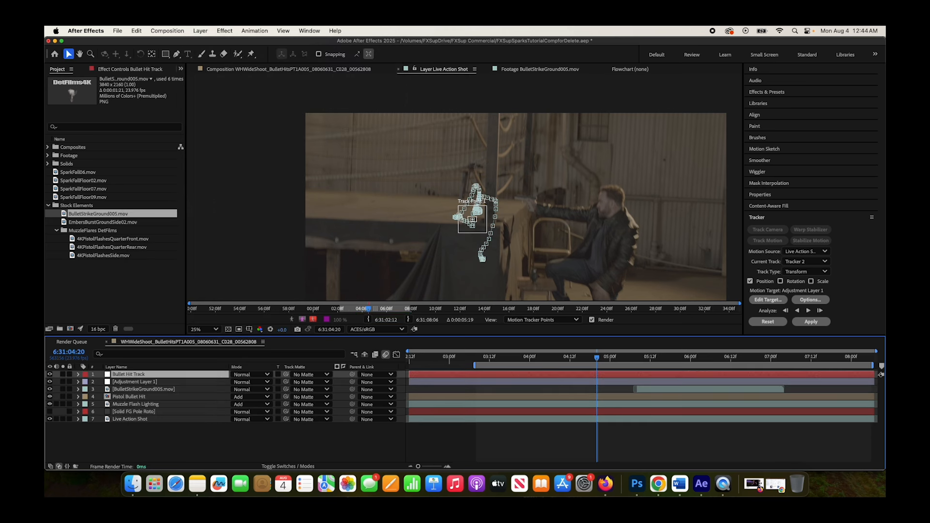
Set the Live Action Shot tracker's motion target to the Bullet Hit Track layer
click(145, 420)
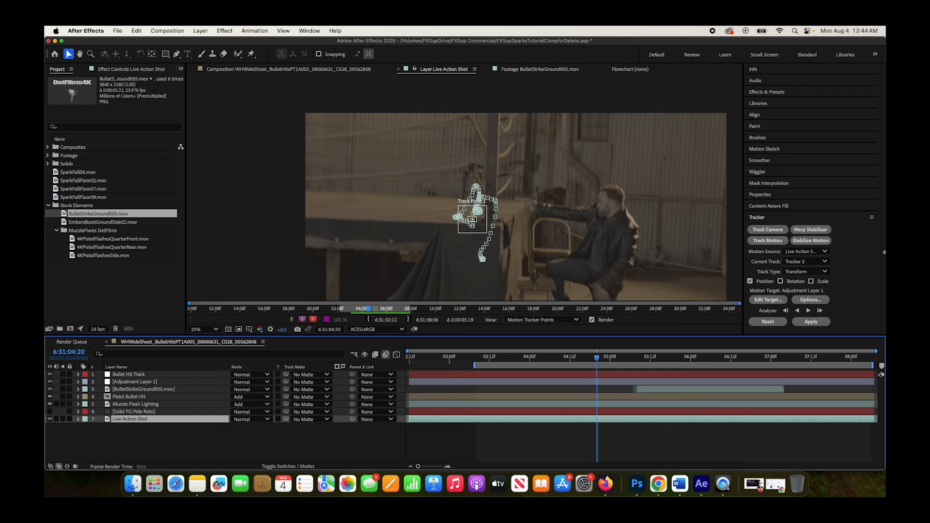
click(767, 300)
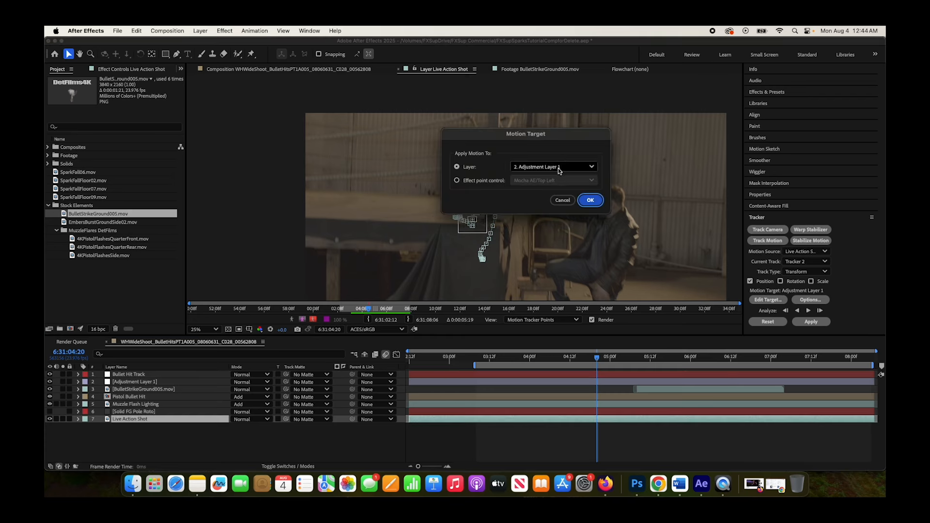
click(560, 170)
click(548, 183)
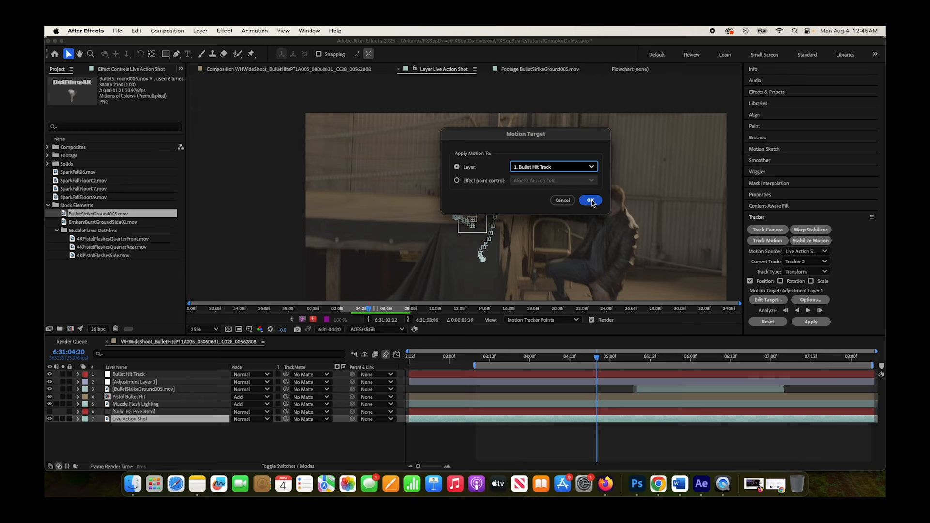
click(591, 201)
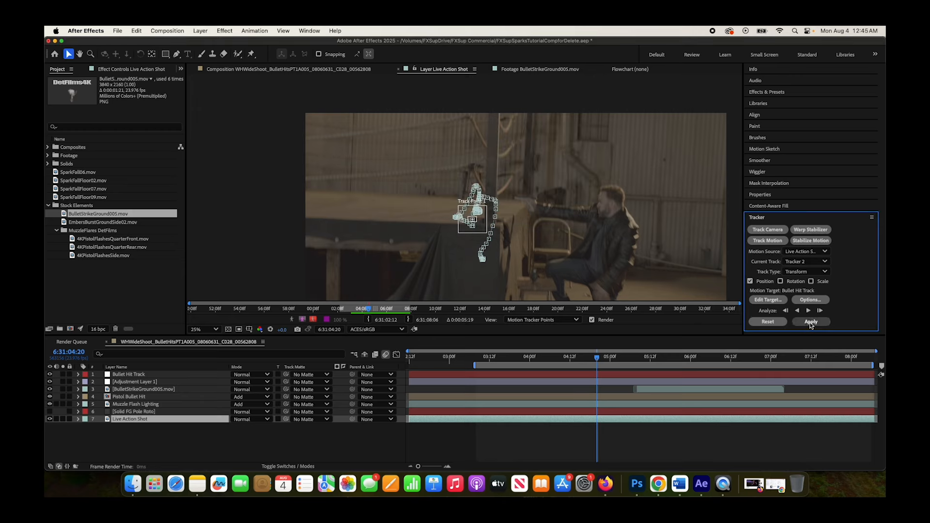
Apply the track in X and Y to the Bullet Hit Track null and scrub the timeline to check its motion
click(811, 322)
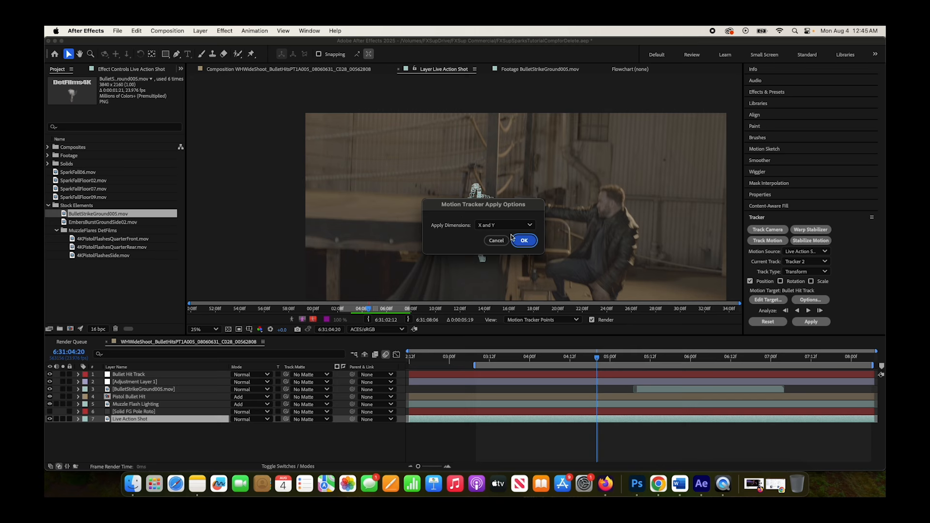
click(524, 241)
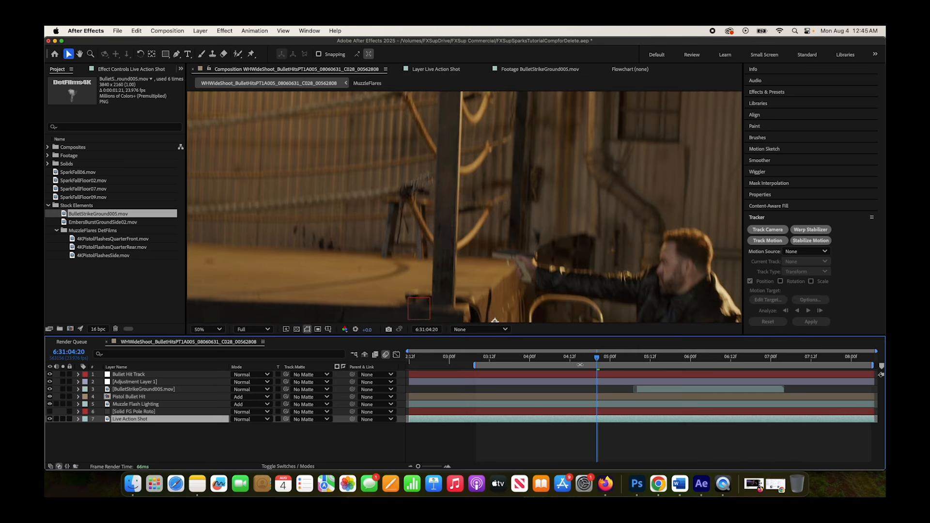
click(128, 375)
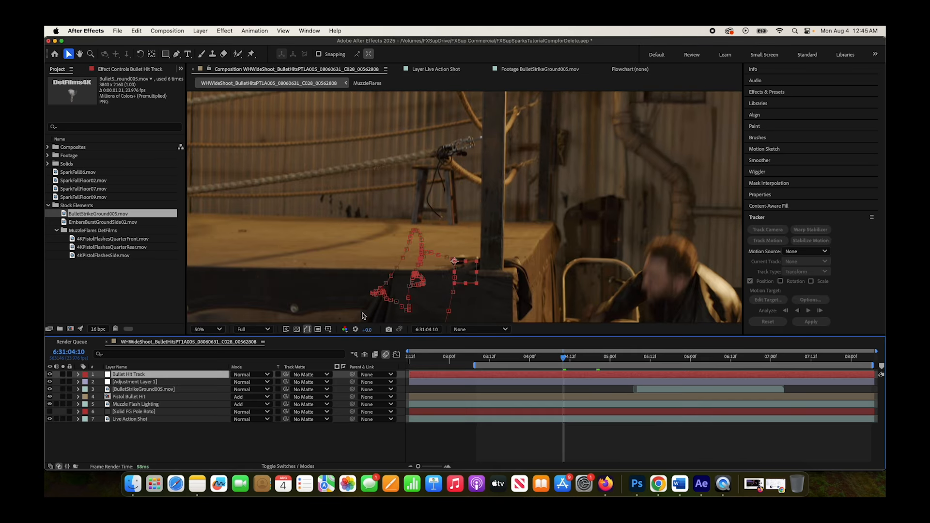
key(shift+slash)
drag(567, 357, 605, 360)
drag(556, 365, 648, 373)
Parent the BulletStrikeGround005.mov layer to the Bullet Hit Track null and preview the composite
click(130, 389)
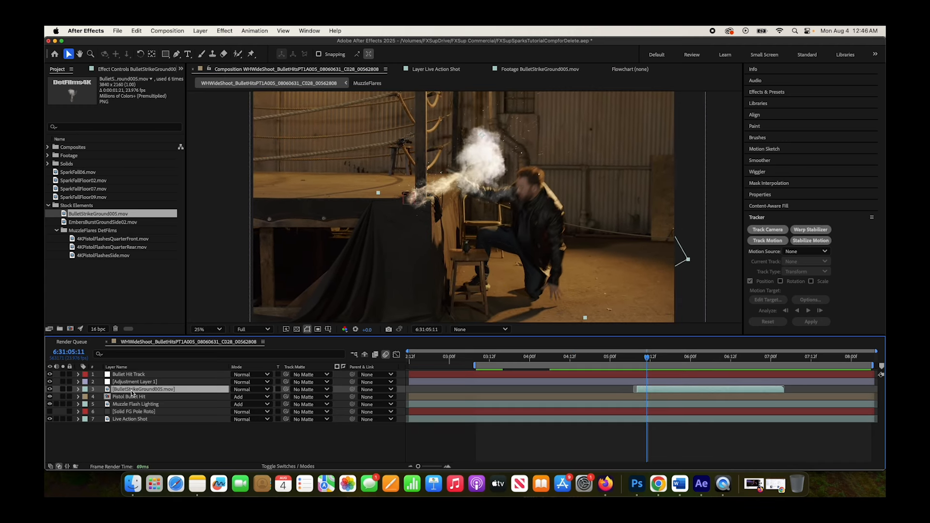
drag(353, 391, 137, 377)
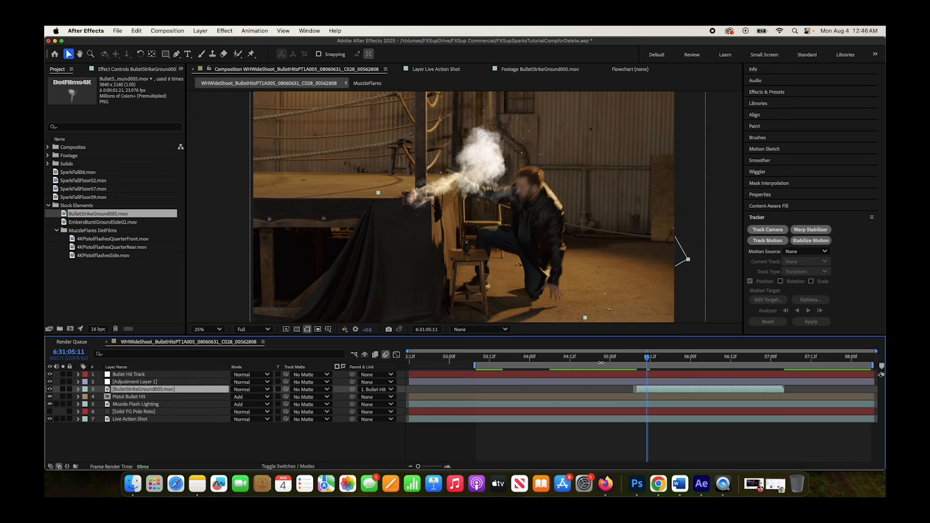
click(577, 360)
key(space)
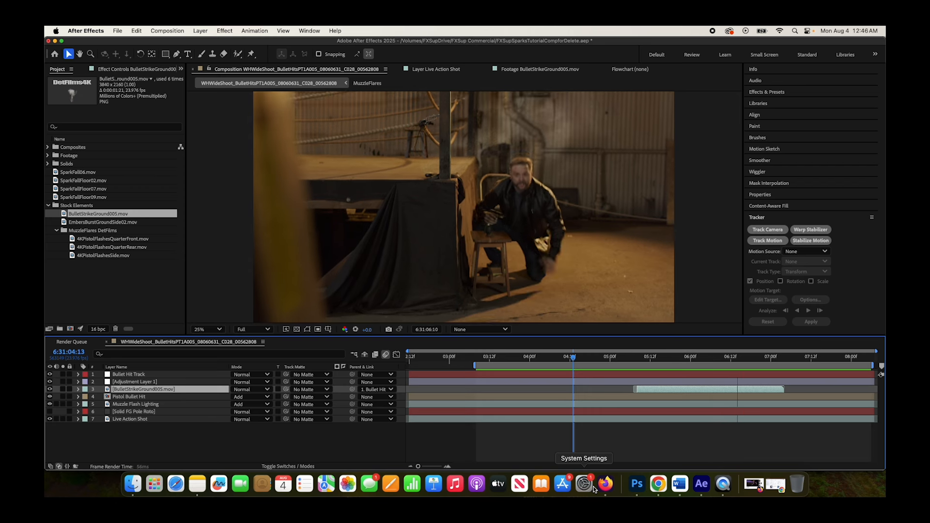
Nudge the bullet strike element slightly at 6:31:05:12 so its debris originates at the platform corner
click(67, 55)
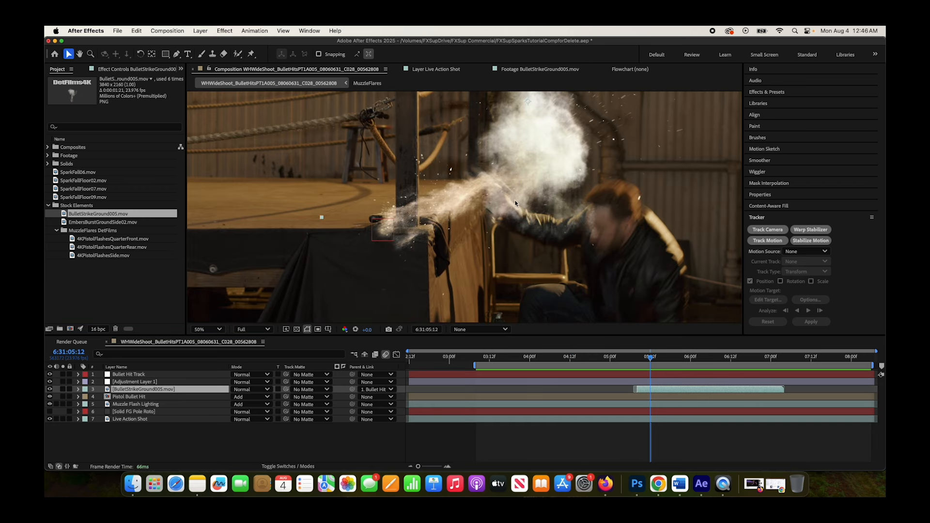
drag(485, 178, 484, 187)
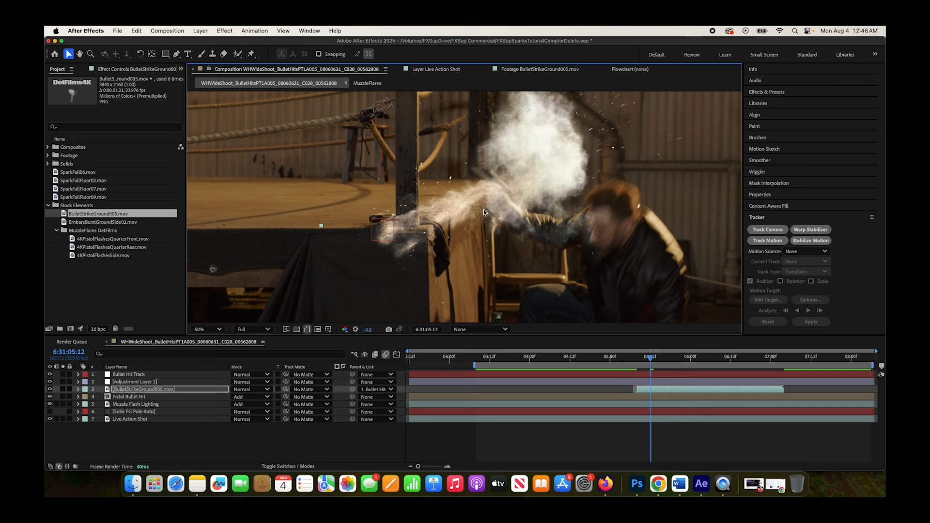
scroll(483, 209, down, 1)
scroll(451, 219, up, 1)
drag(452, 223, 473, 215)
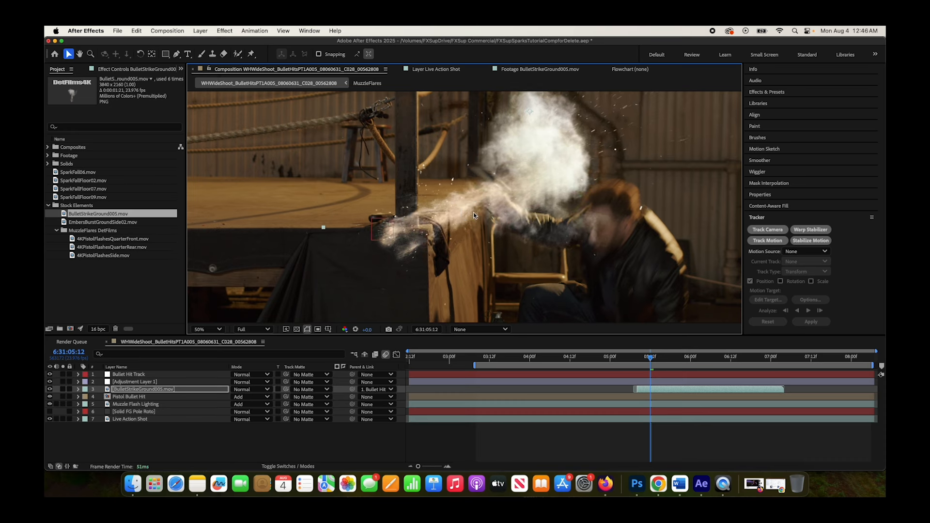
Draw a closed Pen mask on the bullet strike layer around the debris overlapping the platform's black cloth and corner
click(177, 54)
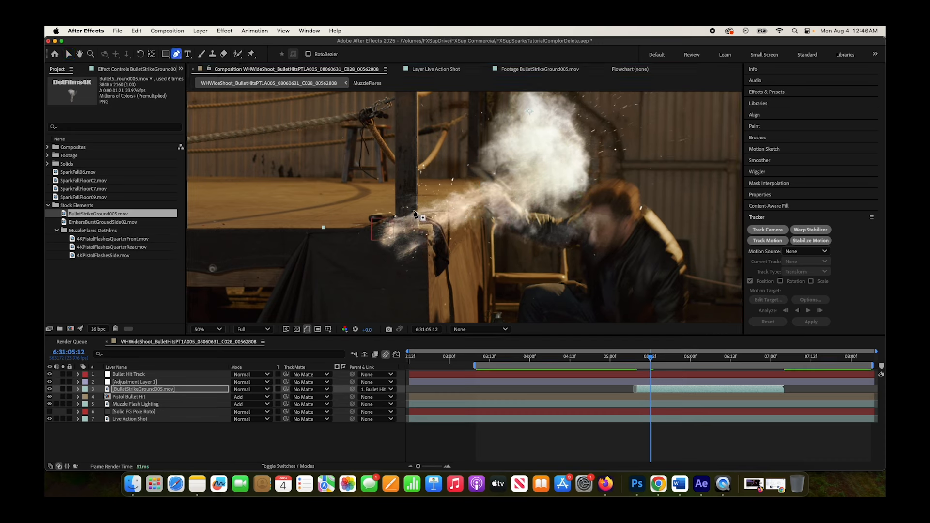
drag(395, 213, 427, 253)
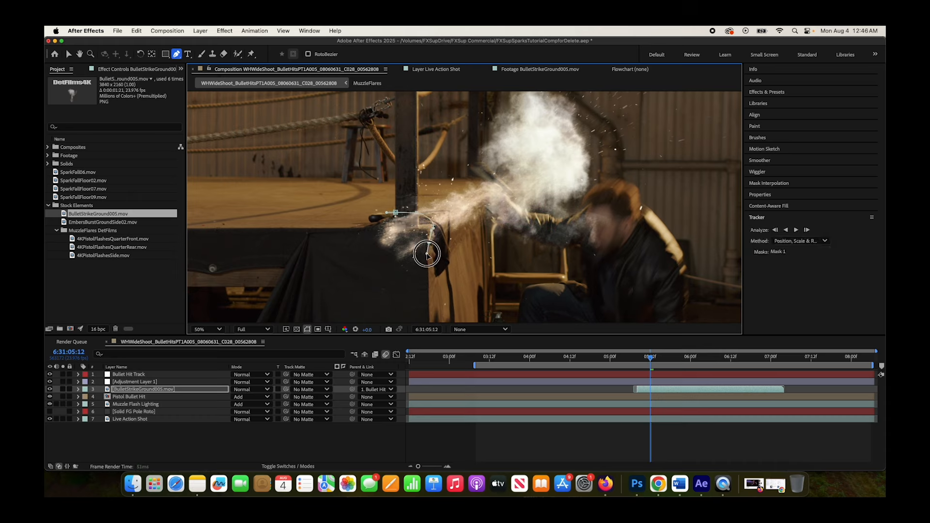
click(345, 284)
click(352, 223)
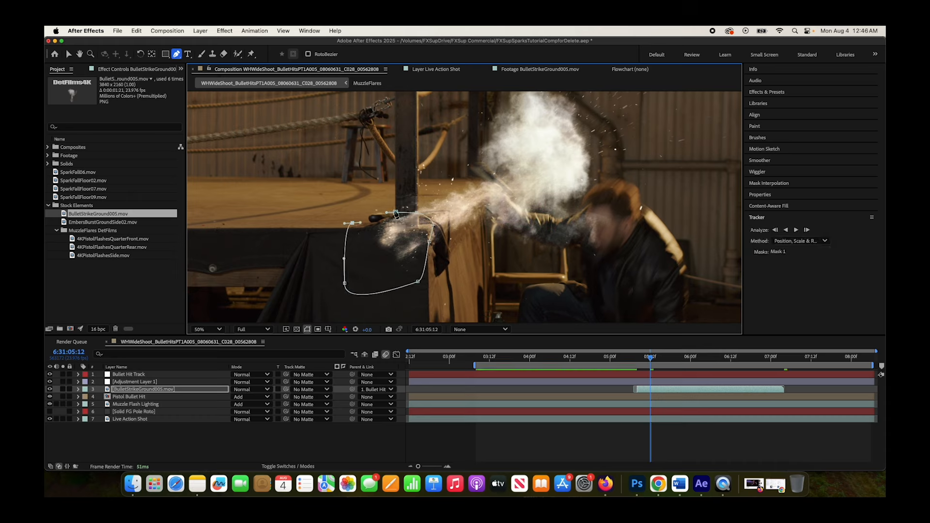
click(396, 212)
Set the mode of Mask 1 on the bullet strike layer to Subtract
click(78, 391)
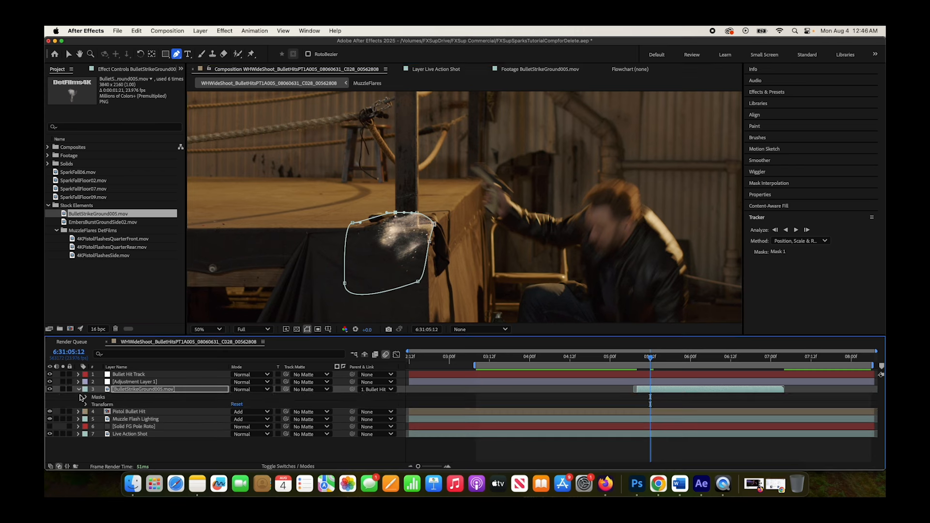
click(85, 399)
click(247, 404)
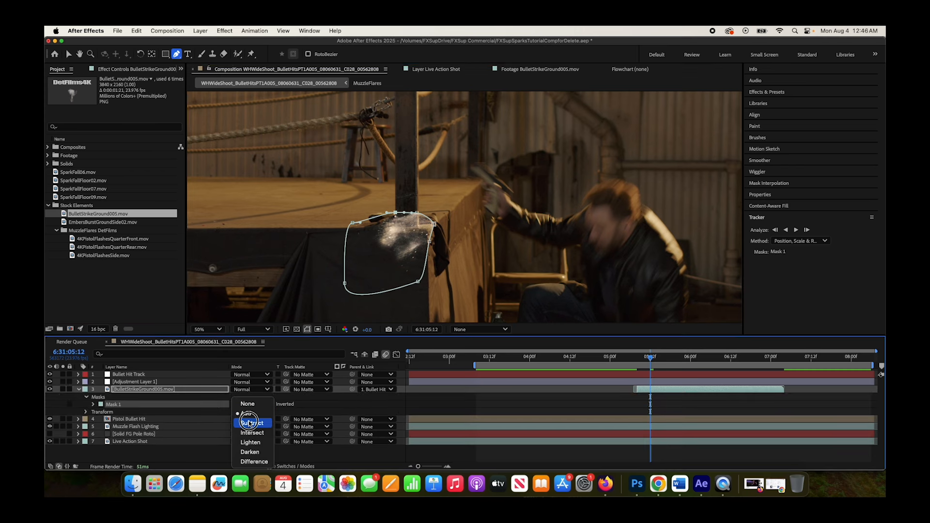
click(249, 424)
Reshape the upper corner of Mask 1 to follow the post and the platform edge, adding a curved point
click(415, 208)
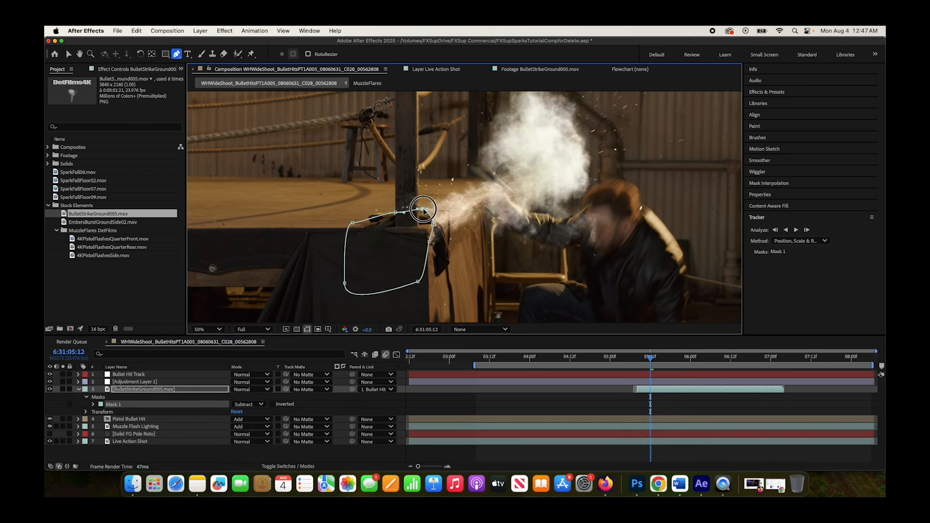
click(427, 228)
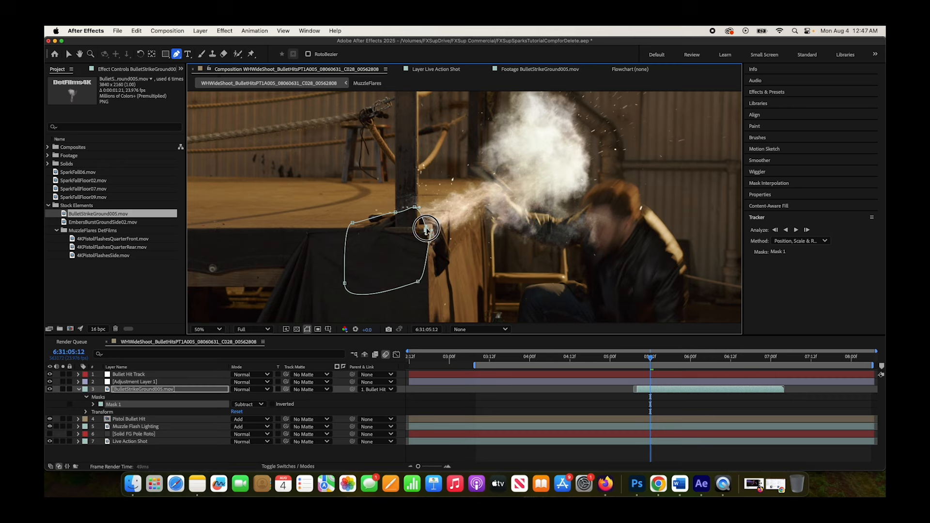
click(419, 224)
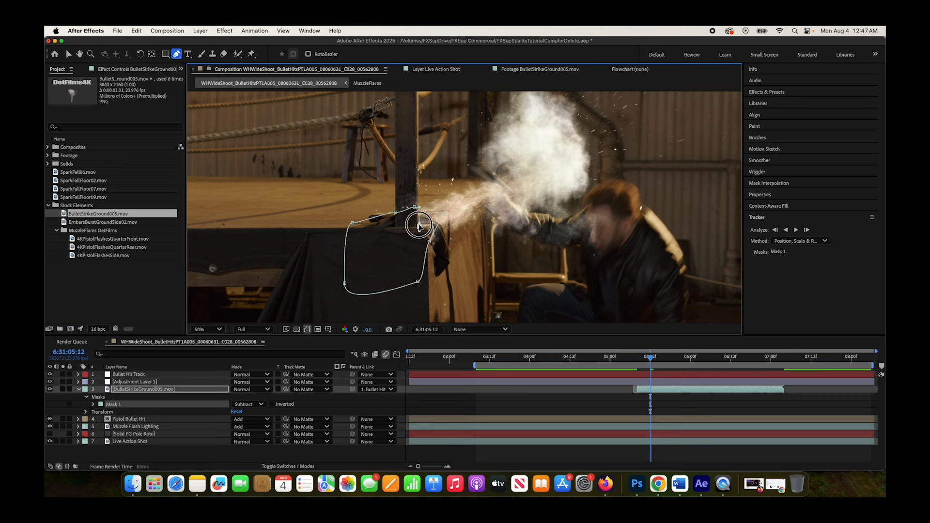
drag(419, 224, 470, 224)
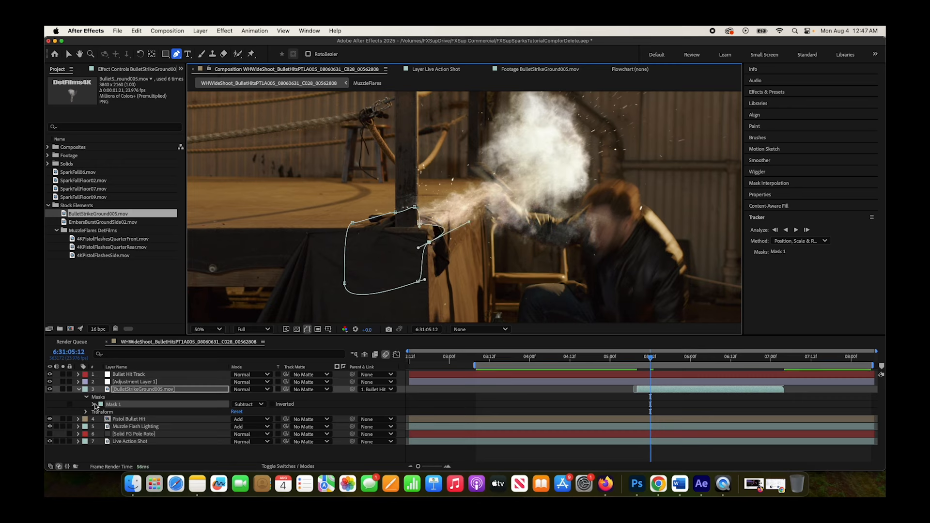
Set the Mask 1 feather to 35 pixels and refine its path with an irregular edge beside the platform corner
click(94, 405)
drag(242, 420, 263, 419)
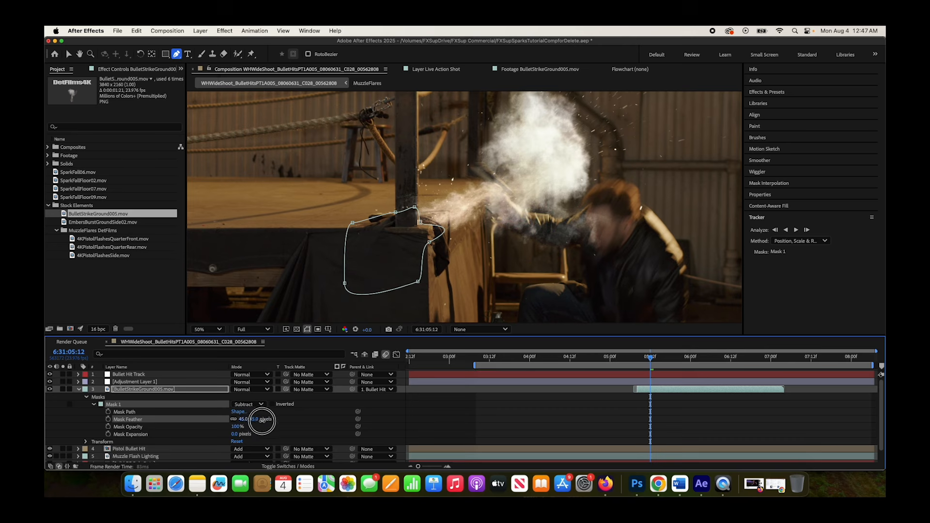
drag(415, 207, 397, 256)
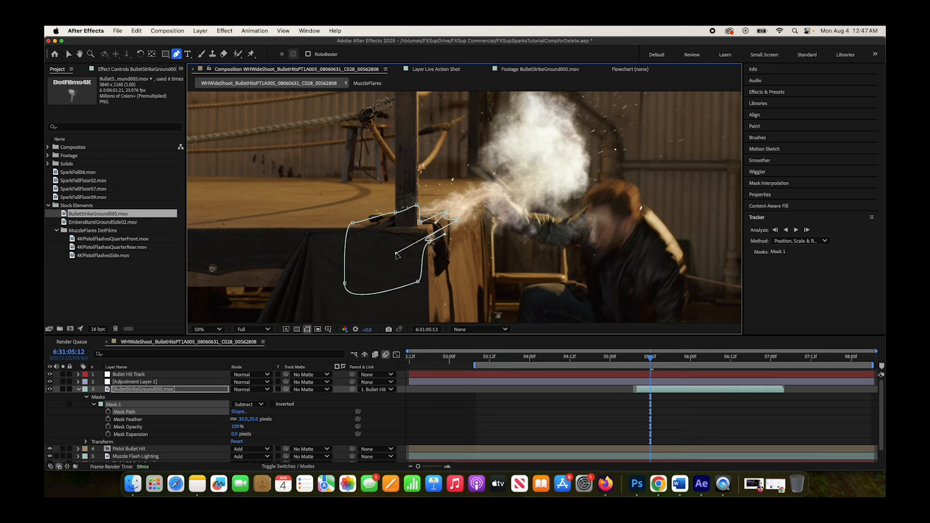
drag(457, 223, 443, 213)
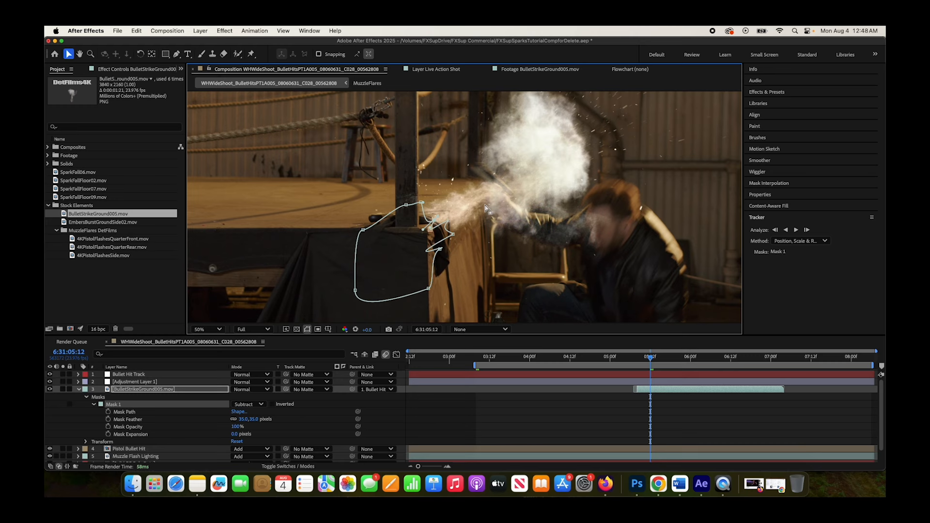
click(486, 221)
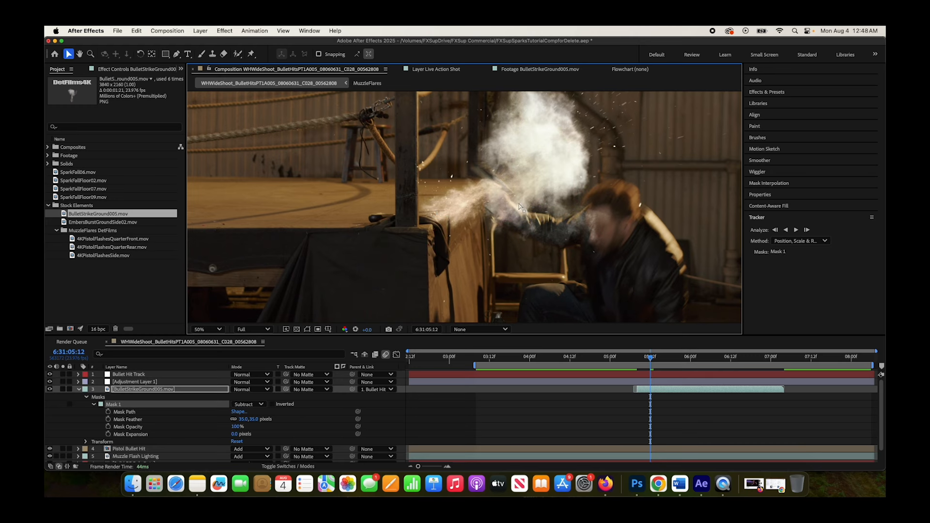
scroll(520, 207, down, 2)
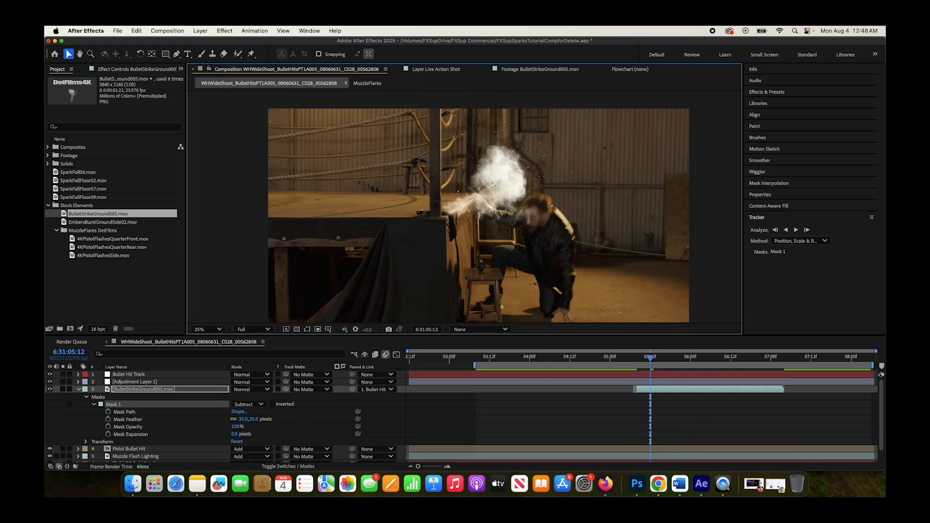